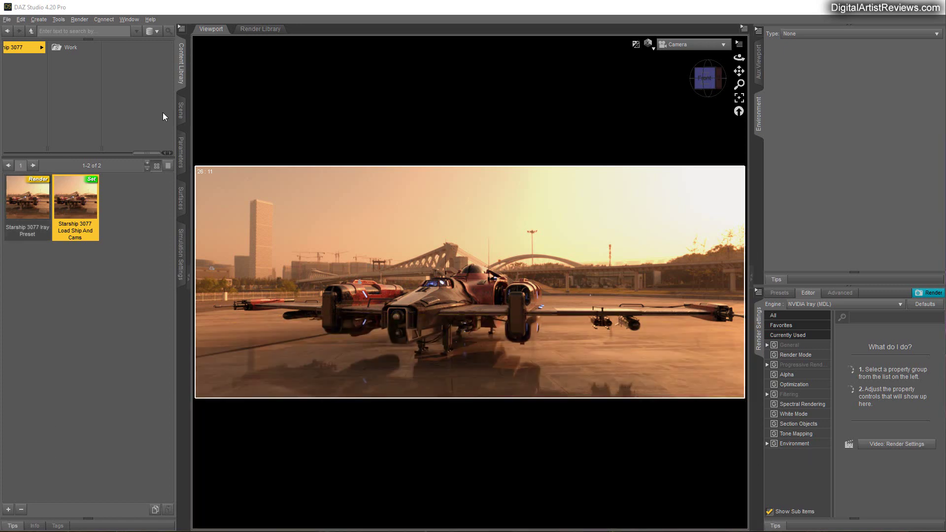
Show the Scene list and turn the Ground node's visibility off, then back on.
left_click(180, 110)
left_click(9, 86)
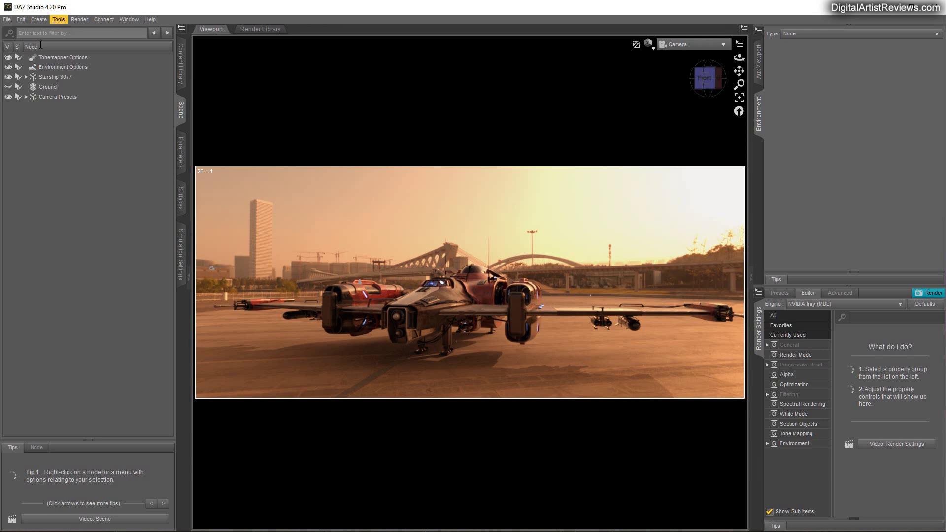
left_click(7, 86)
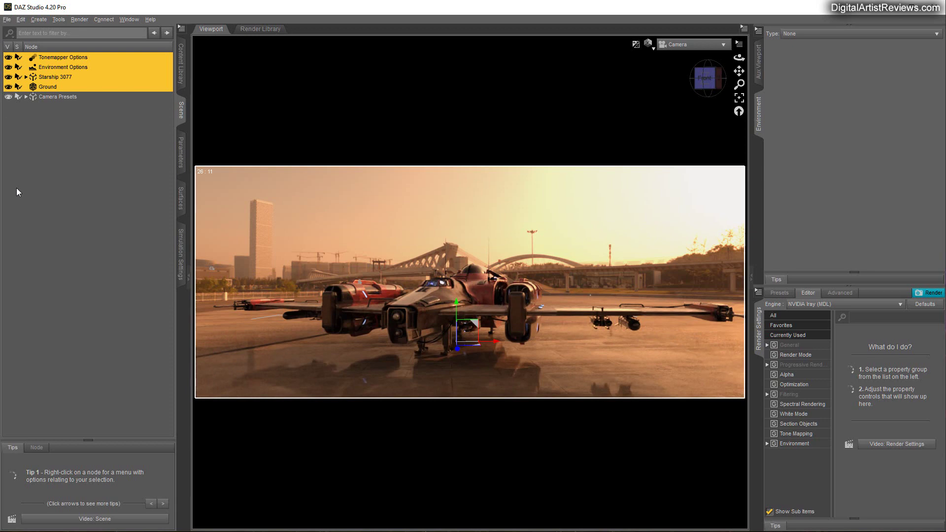
Clear the selection in the Scene list.
left_click(69, 234)
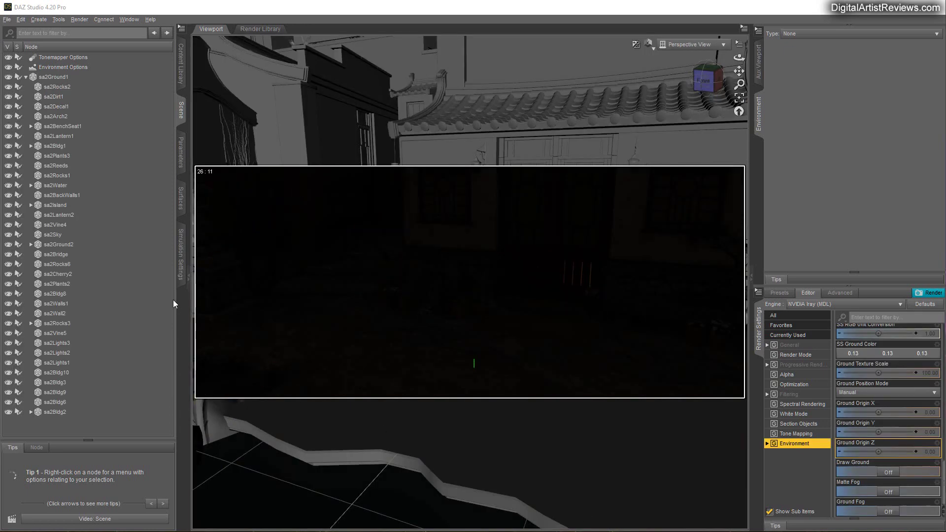
Delete the sa2Sky object from the scene.
left_click(56, 236)
right_click(55, 235)
left_click(66, 262)
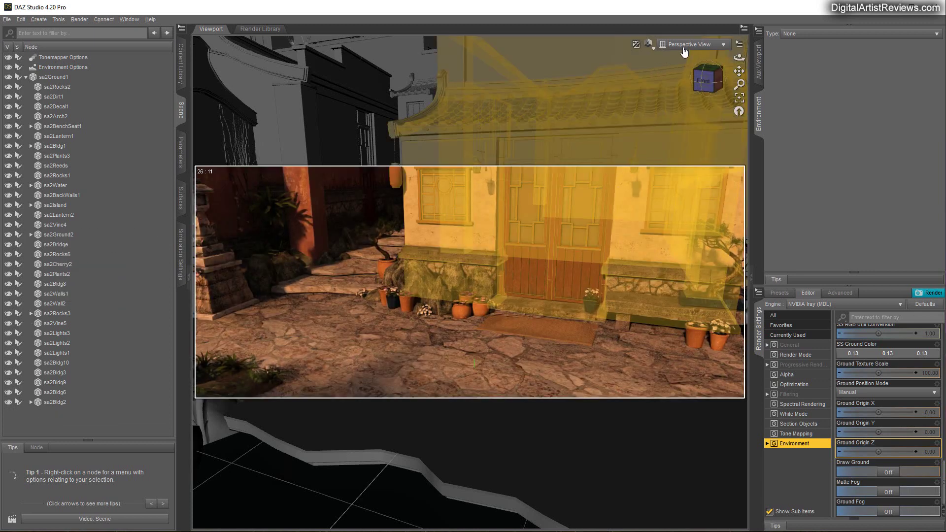
Create a new camera in the courtyard scene.
left_click(691, 45)
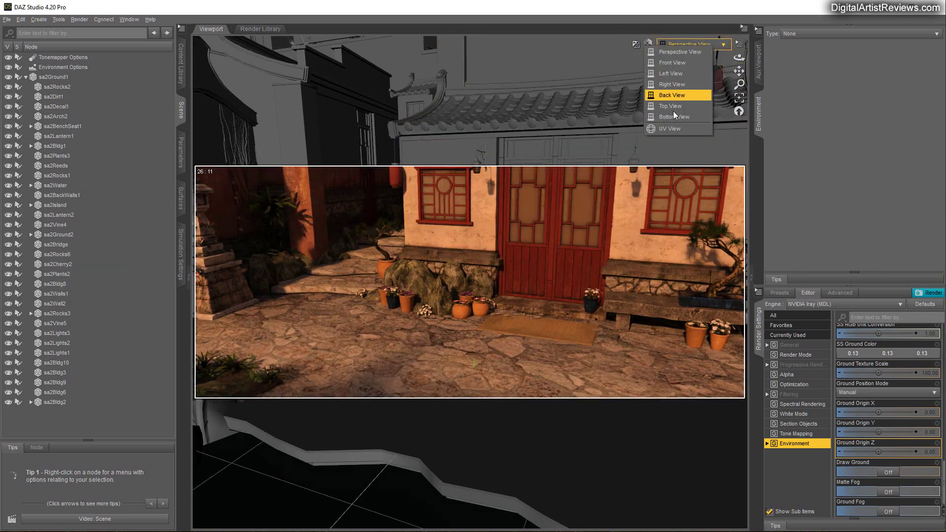
left_click(39, 19)
left_click(43, 29)
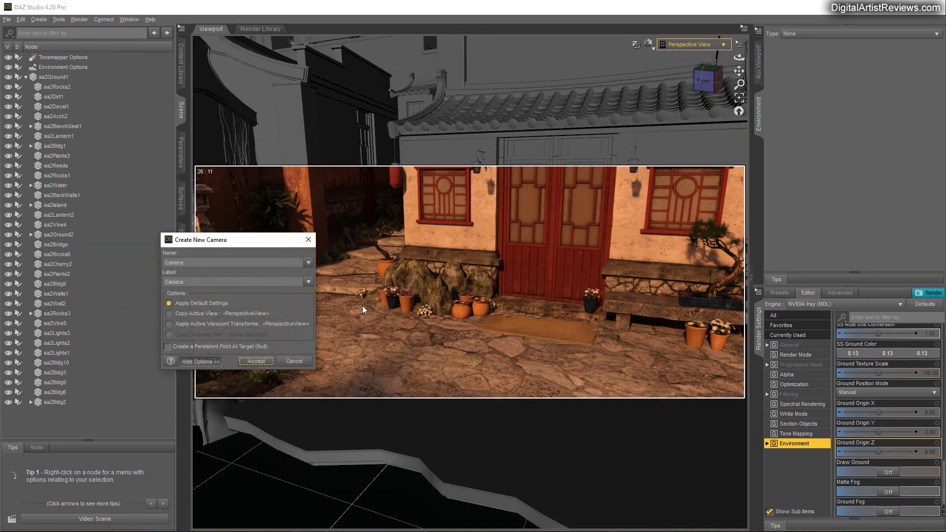
left_click(257, 362)
left_click(691, 45)
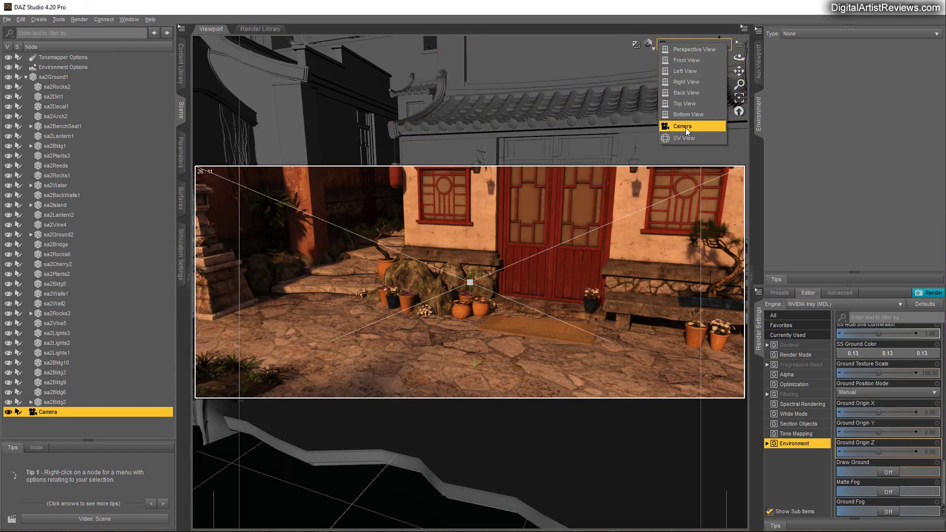
Look through the new Camera, frame the courtyard and pond, and use a Widescreen (16:9) render preset.
left_click(685, 128)
left_click_drag(739, 57, 676, 58)
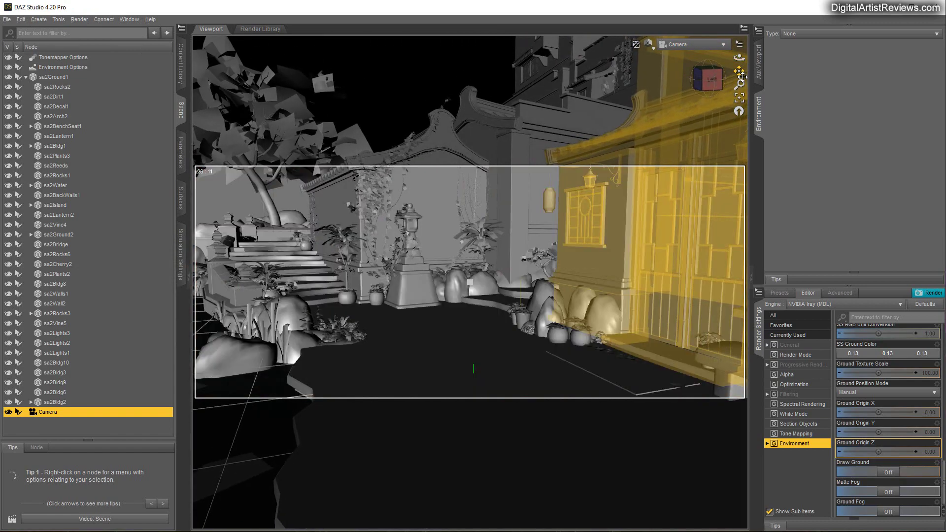
left_click_drag(739, 85, 766, 174)
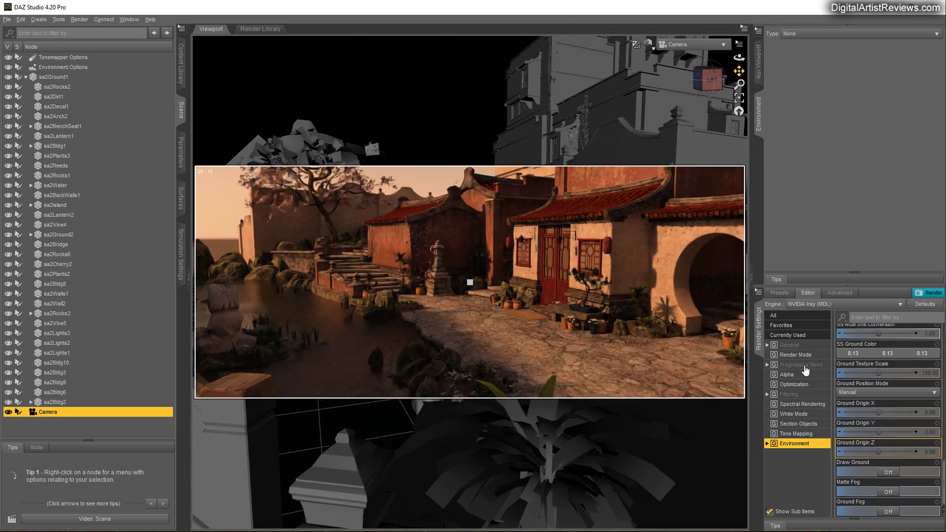
left_click(788, 339)
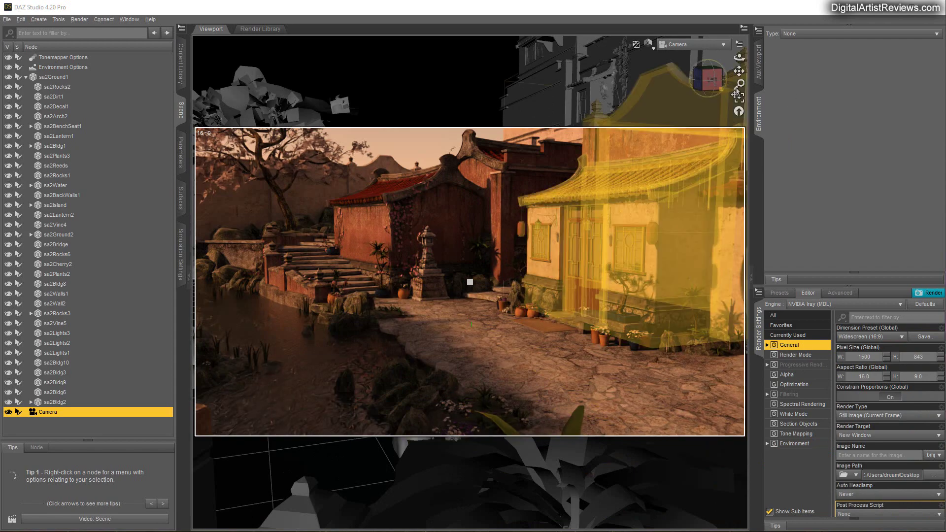
mouse_move(739, 84)
left_mouse_down()
mouse_move(739, 106)
mouse_move(734, 73)
mouse_move(709, 79)
mouse_move(739, 92)
mouse_move(739, 53)
mouse_move(739, 91)
left_mouse_up()
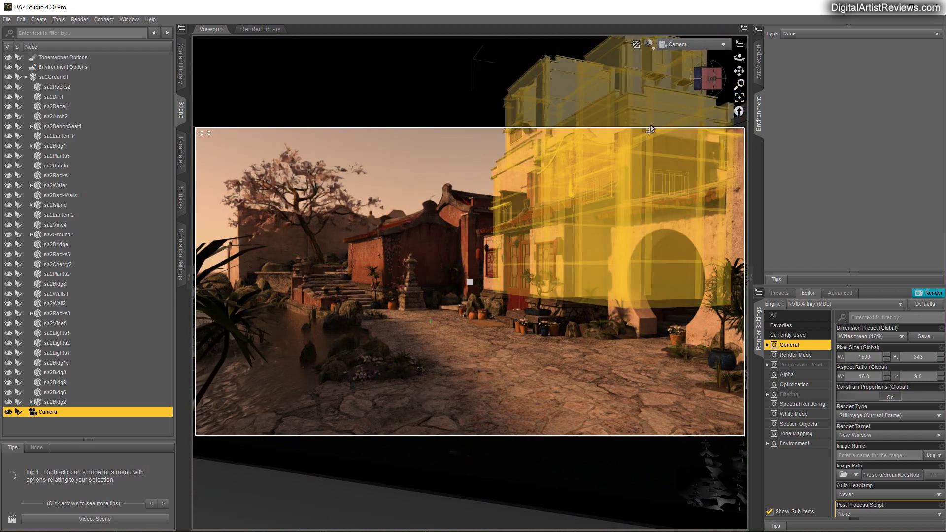
left_click_drag(738, 58, 738, 59)
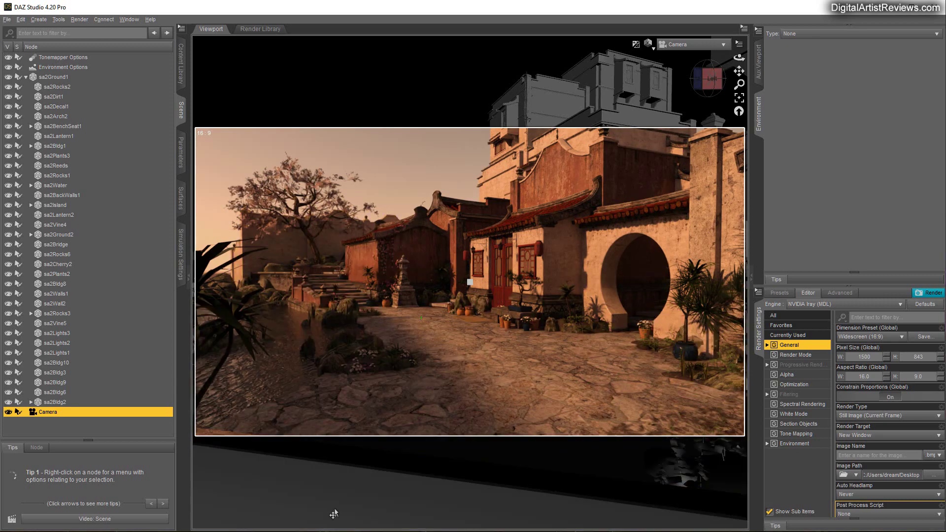
Add a Plane primitive and switch the viewport to Texture Shaded.
left_click(39, 19)
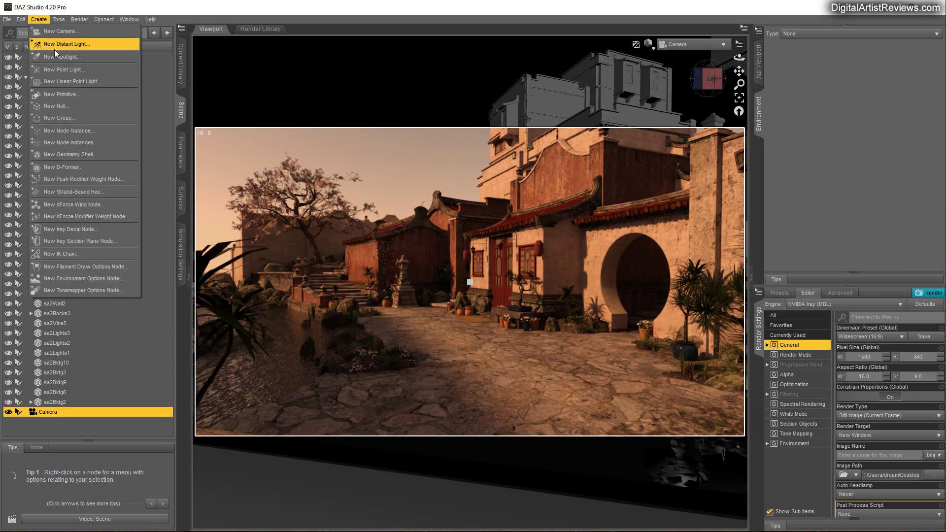
left_click(51, 92)
left_click(158, 282)
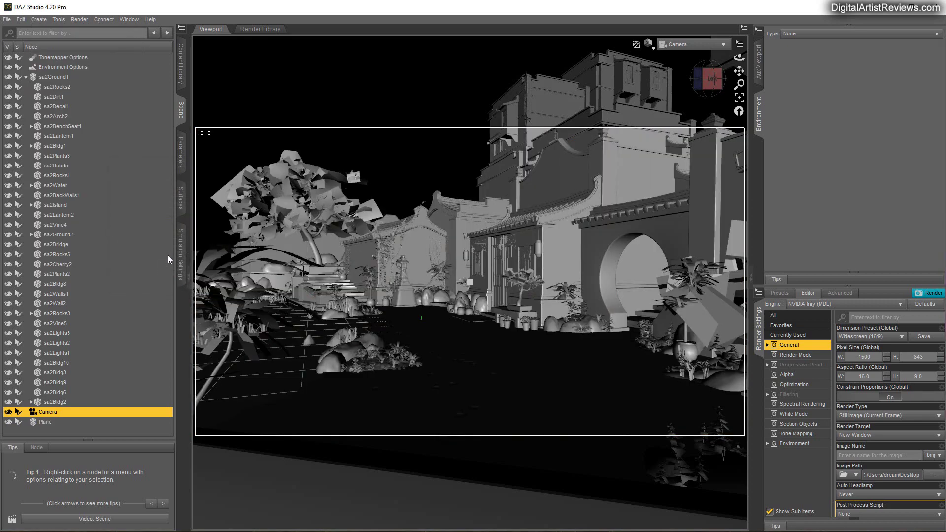
left_click(181, 154)
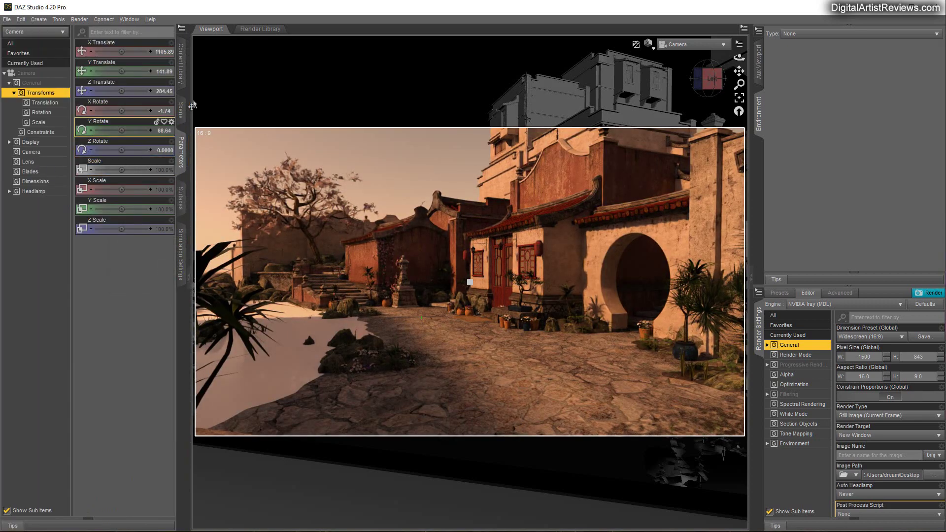
left_click(181, 110)
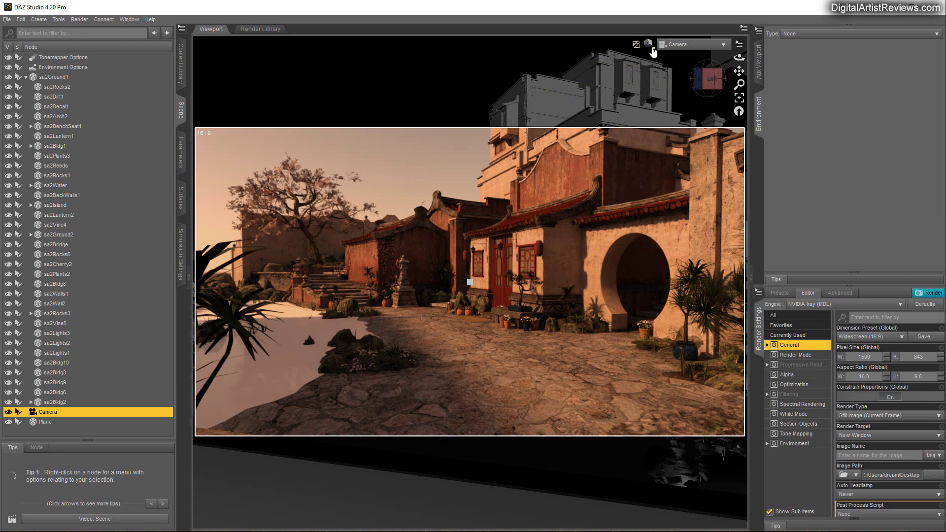
left_click(649, 43)
left_click(638, 145)
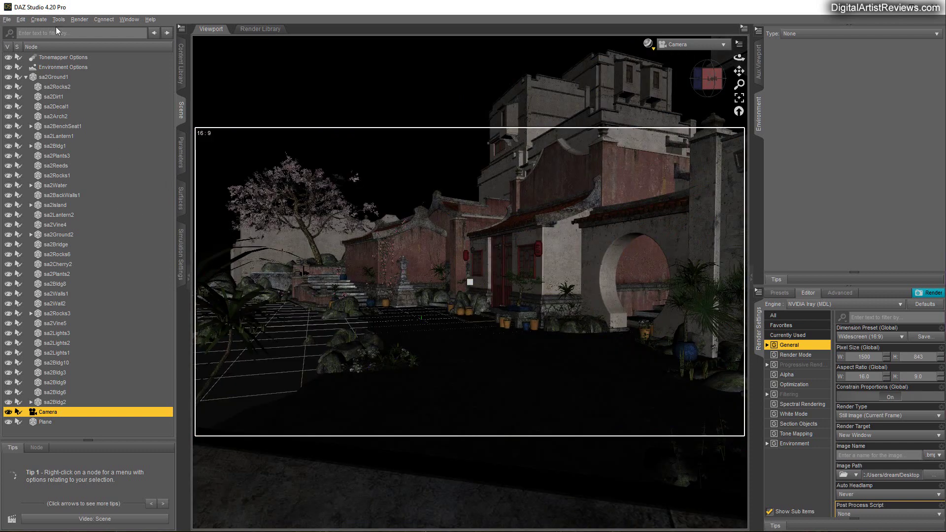
Add a distant light rotated to -38.74 on X and 32.41 on Y.
left_click(39, 19)
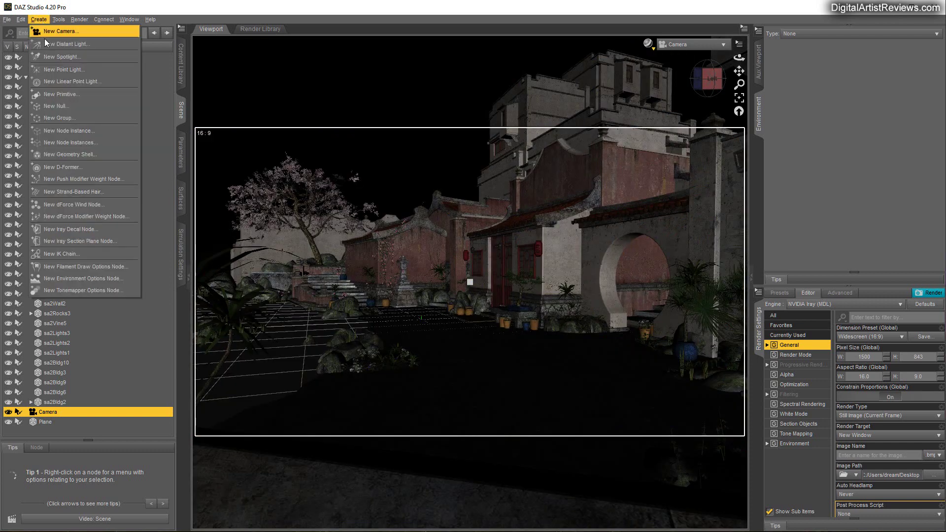
left_click(44, 44)
left_click(245, 299)
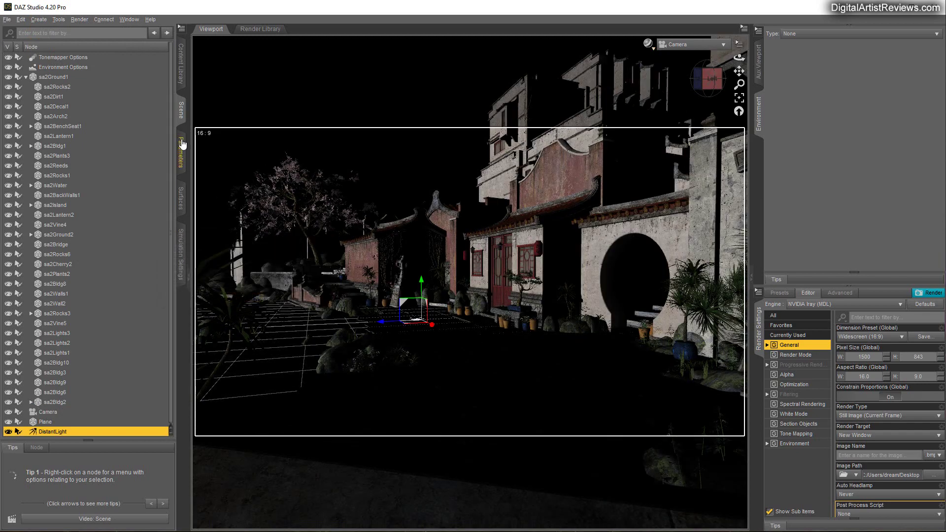
left_click(181, 152)
left_click_drag(134, 111, 132, 130)
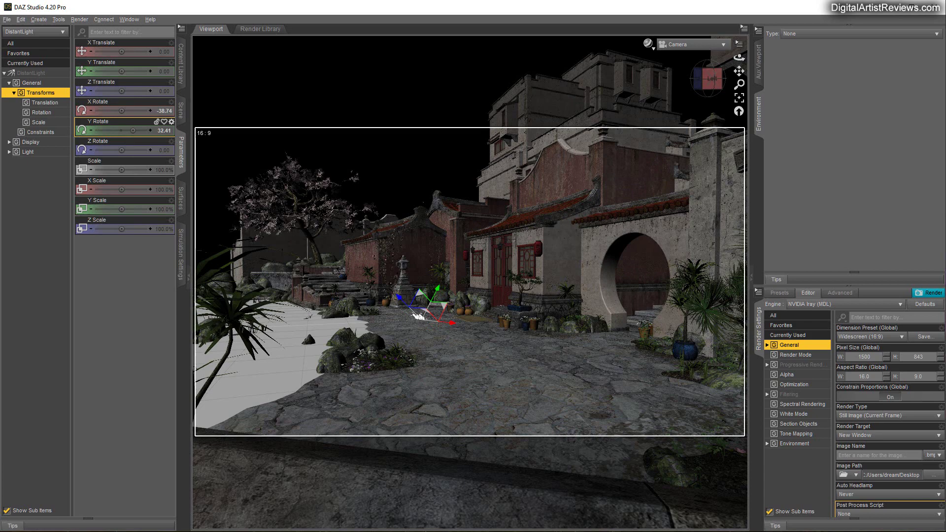
left_click(181, 111)
Select the Plane and slide it right over the paved courtyard floor beside the pond.
left_click(55, 423)
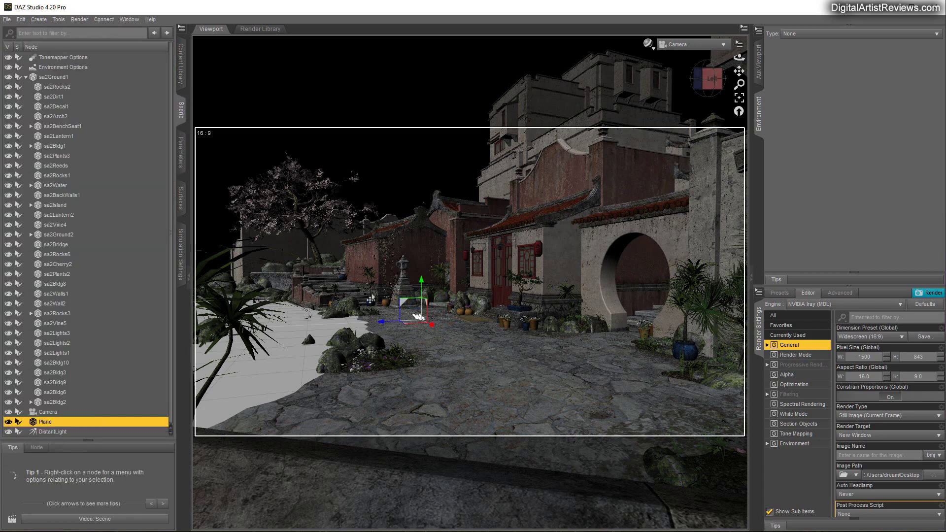
left_click_drag(418, 340, 544, 366)
left_click_drag(544, 313, 542, 311)
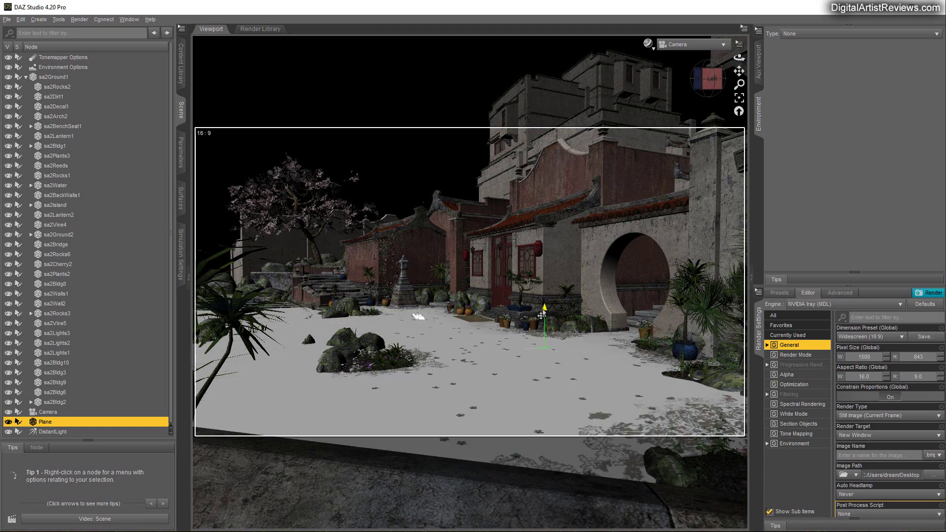
left_click_drag(534, 359, 564, 358)
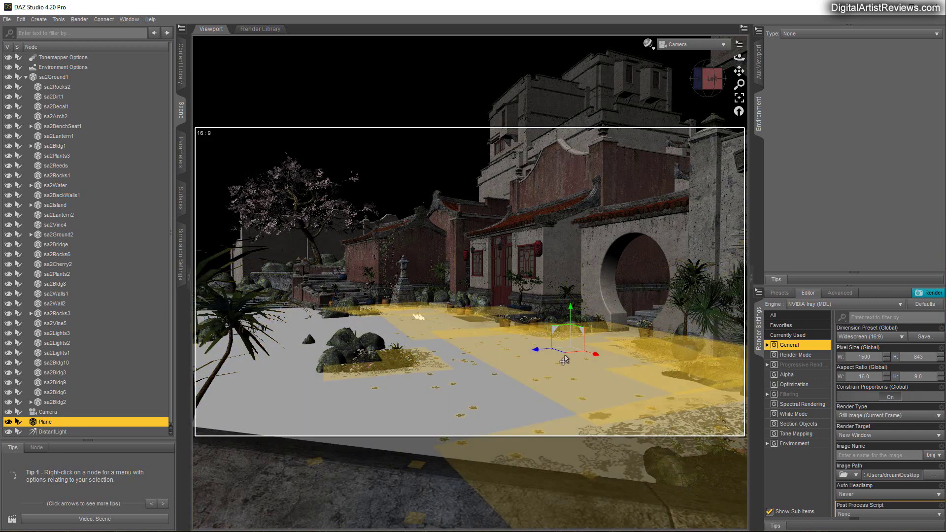
left_click_drag(565, 362, 773, 333)
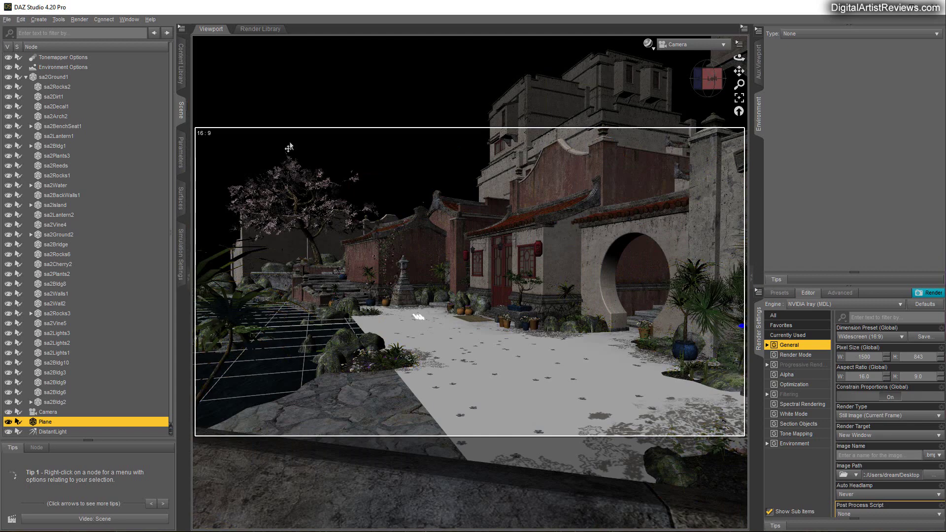
Switch the viewport draw style to NVIDIA Iray.
left_click(648, 43)
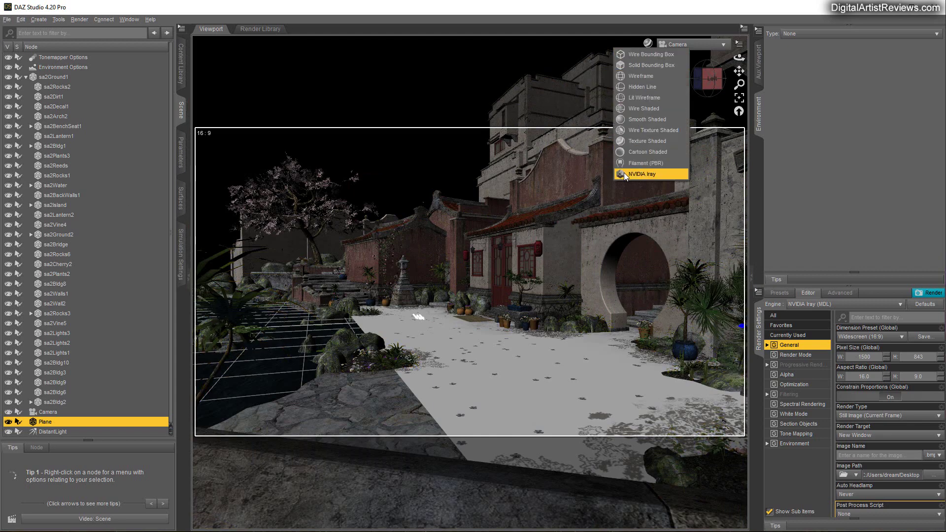
left_click(640, 173)
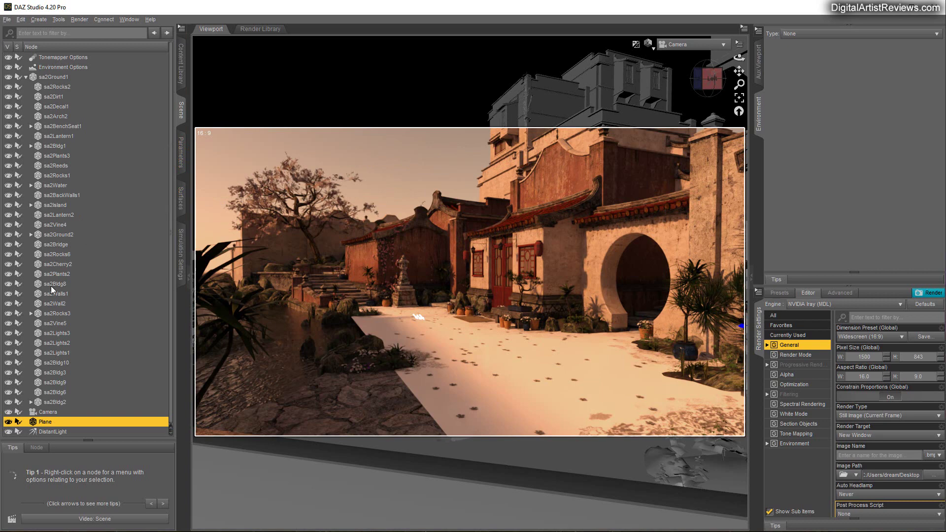
Set the Plane's Glossy Reflectivity and Glossy Layered Weight to 1.00 in the Surfaces editor.
left_click(181, 197)
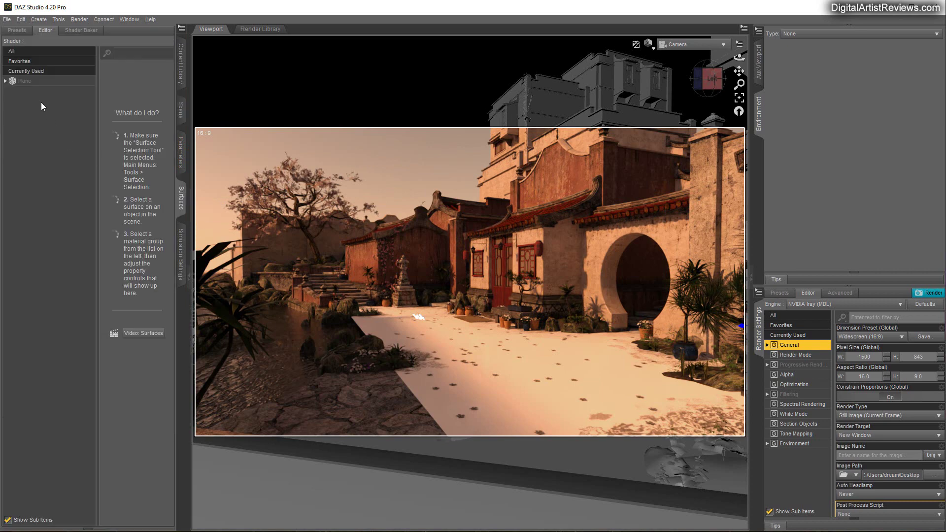
left_click(23, 83)
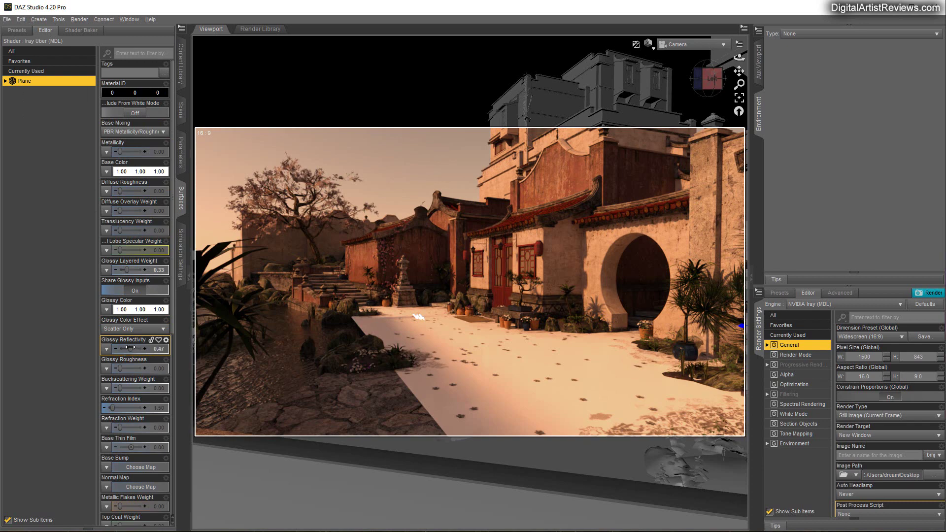
left_click_drag(131, 349, 150, 349)
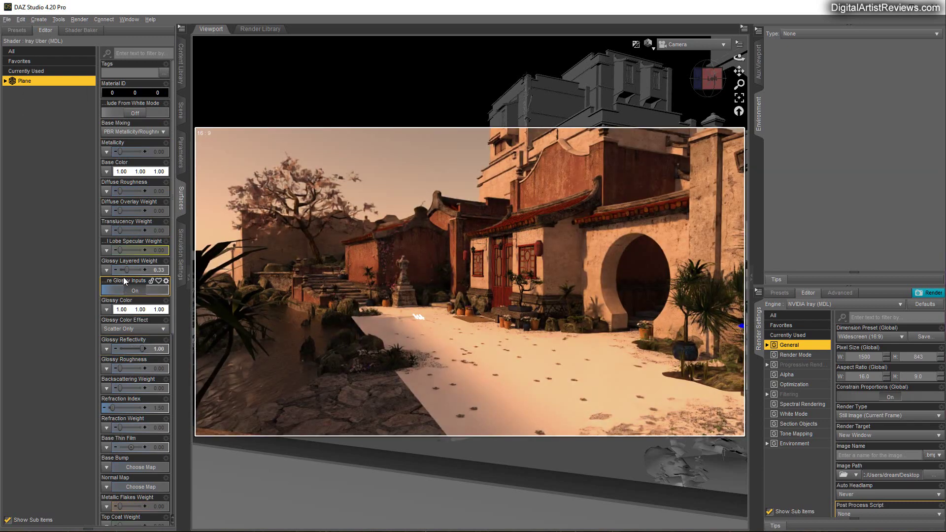
left_click_drag(126, 269, 144, 270)
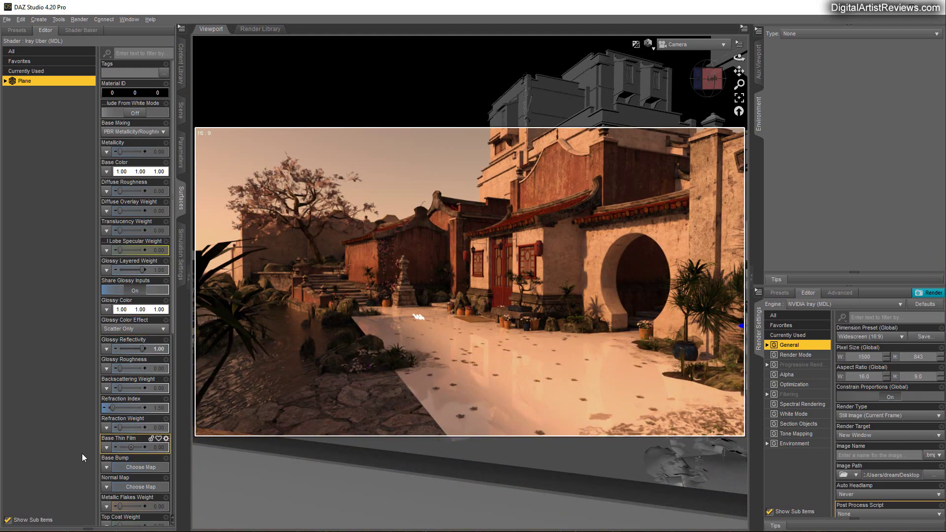
Set the Plane's Base Color to black in the Select Color dialog.
left_click(131, 171)
left_click_drag(424, 191, 214, 212)
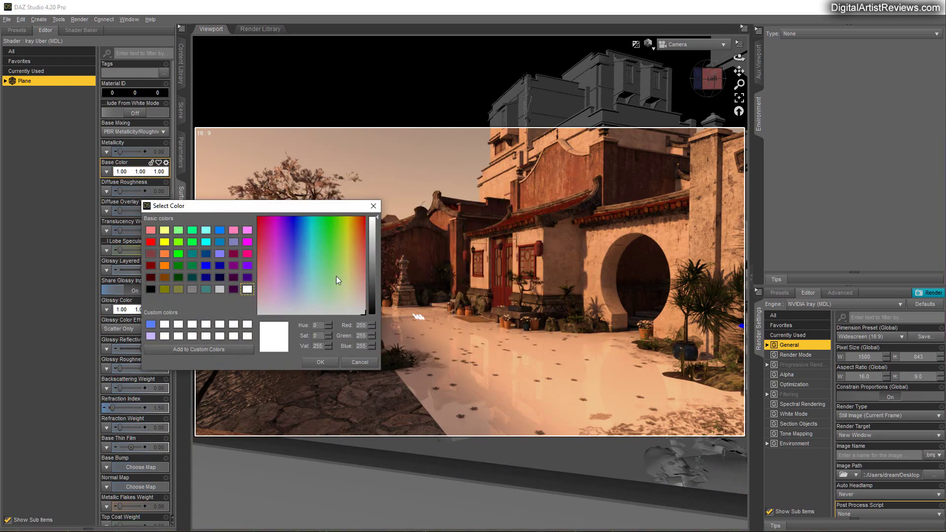
left_click(151, 289)
left_click(319, 362)
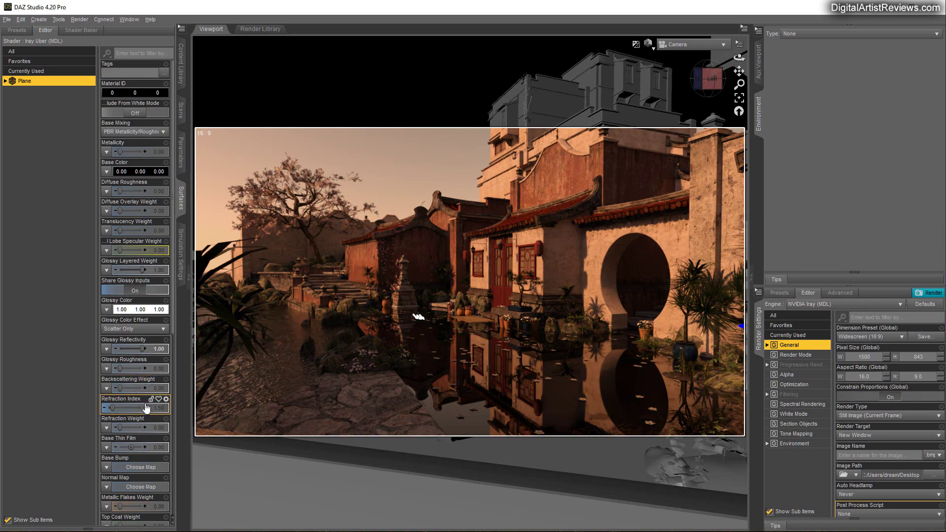
Set the Plane's Cutout Opacity to 0.50 (trying 0.70 first) and bring the camera closer to the water.
scroll(145, 407, "down", 3)
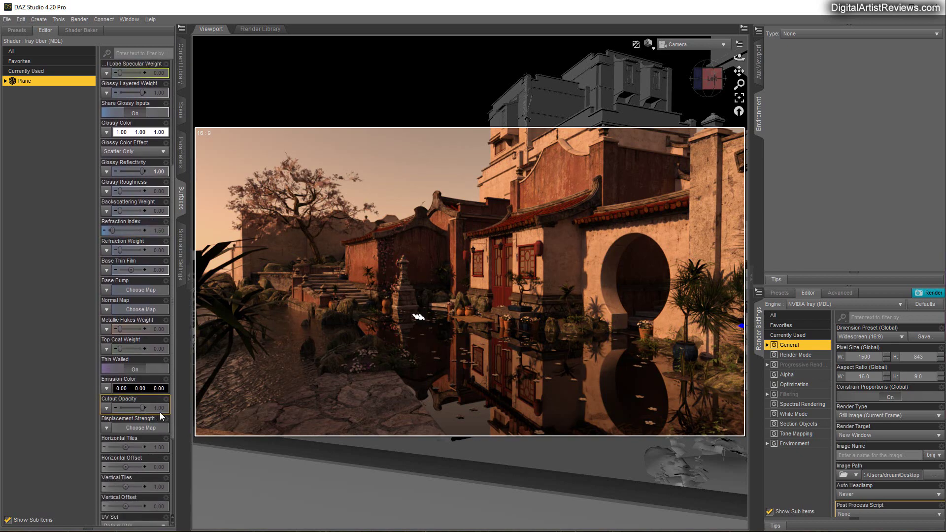
left_click(159, 409)
type("0.7")
key("Return")
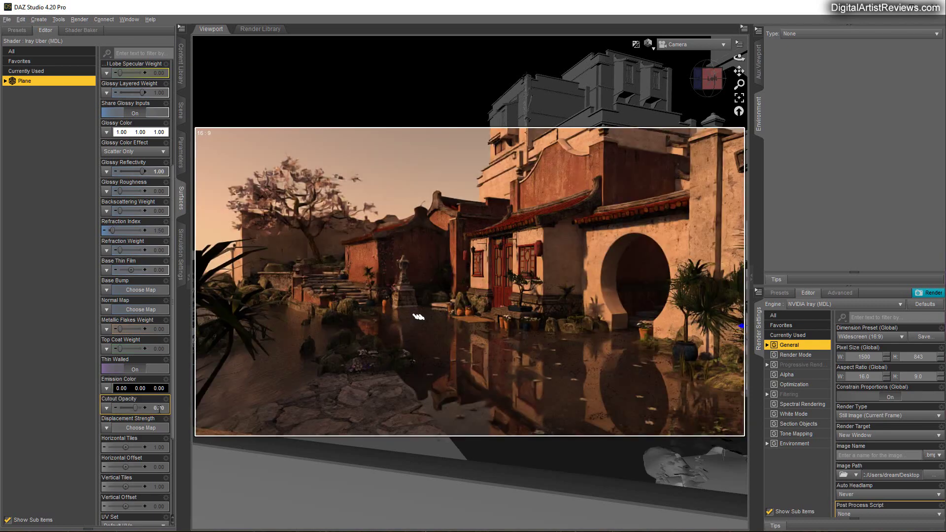
left_click(157, 408)
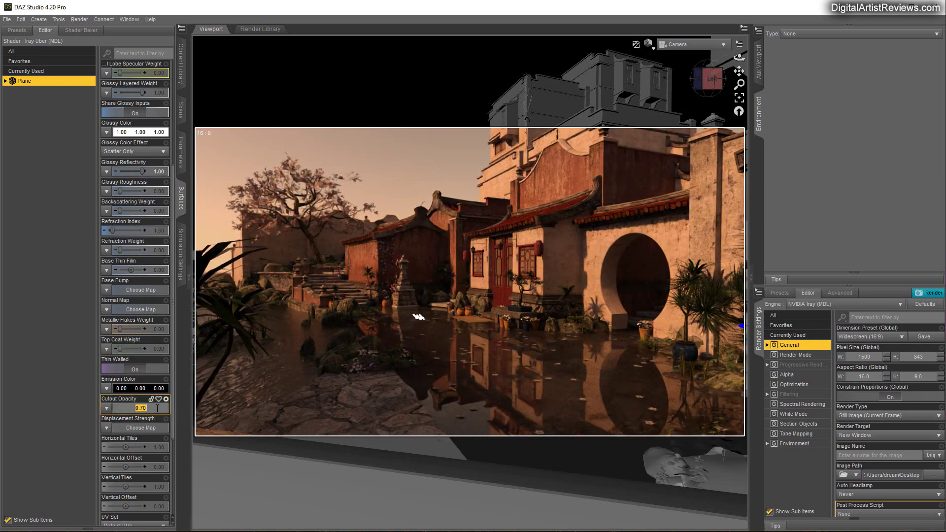
type("0.5")
key("Return")
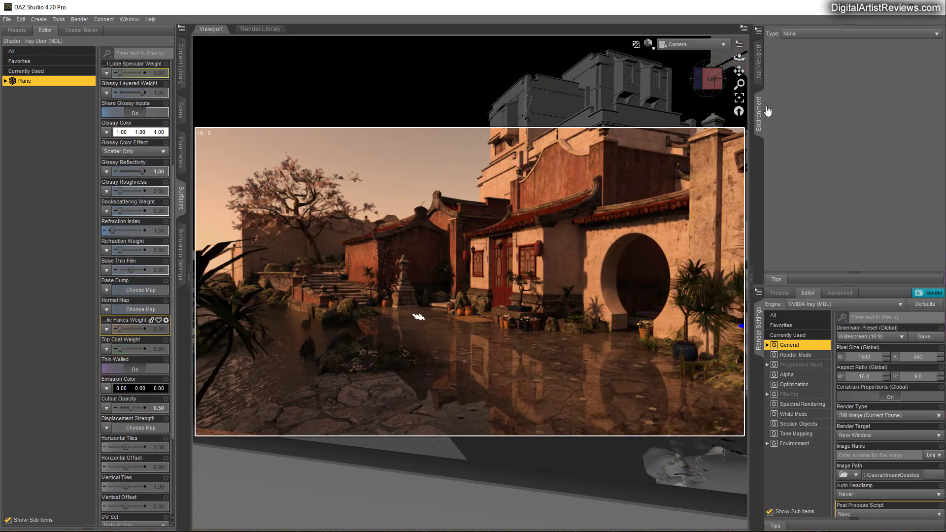
mouse_move(741, 85)
left_mouse_down()
mouse_move(737, 72)
mouse_move(740, 82)
left_mouse_up()
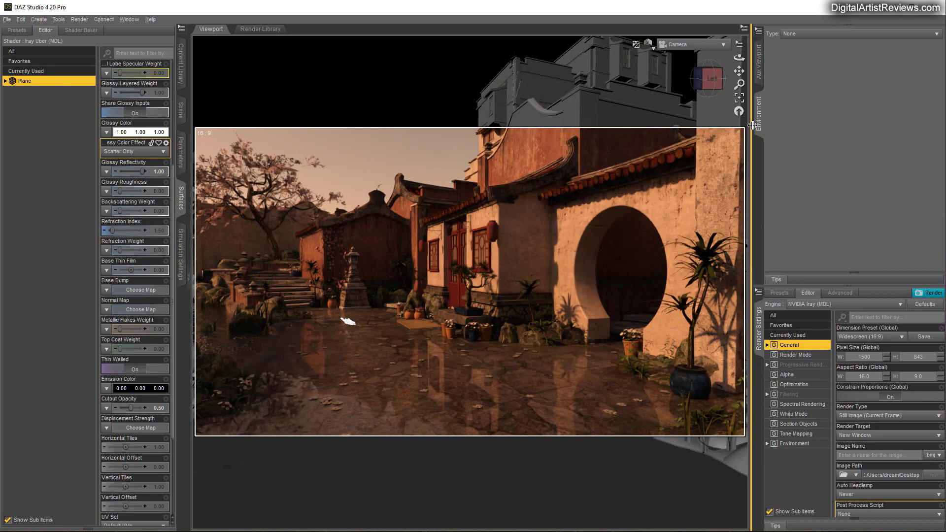
mouse_move(739, 72)
left_mouse_down()
mouse_move(733, 58)
mouse_move(741, 87)
mouse_move(736, 58)
left_mouse_up()
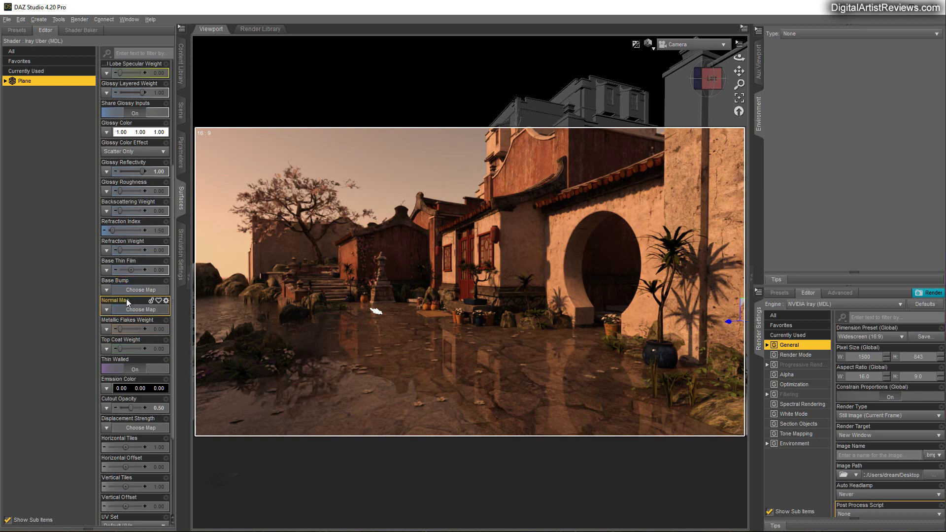
Assign sa2Gravel.jpg as the plane's Base Bump map, after briefly trying sa2GrassA.jpg.
left_click(138, 291)
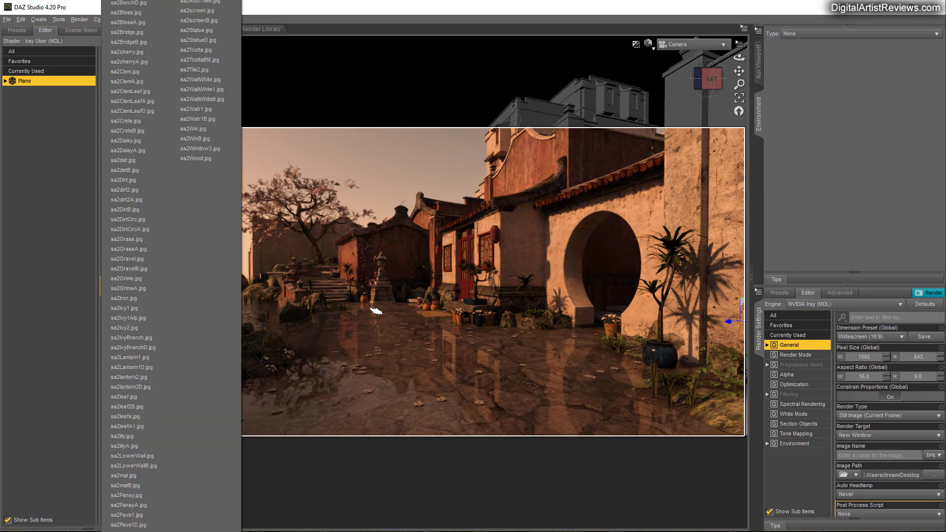
left_click(371, 310)
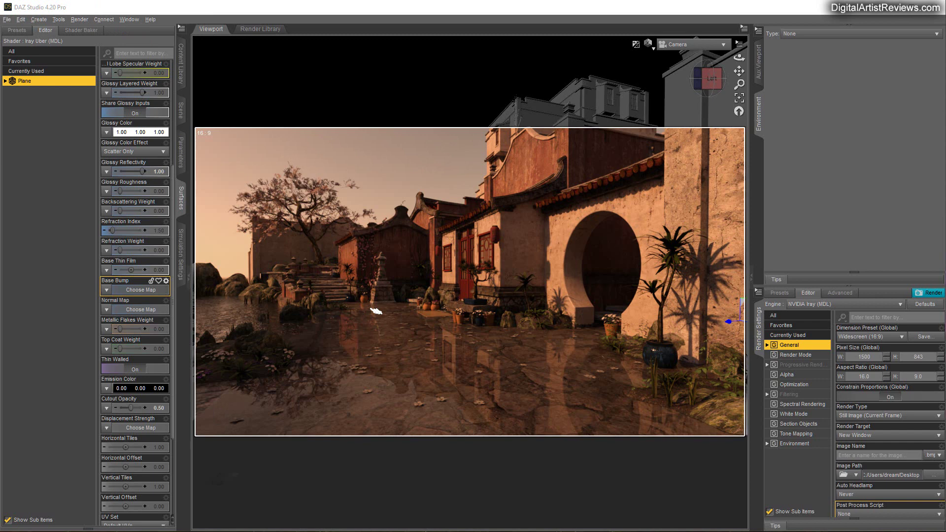
left_click(110, 293)
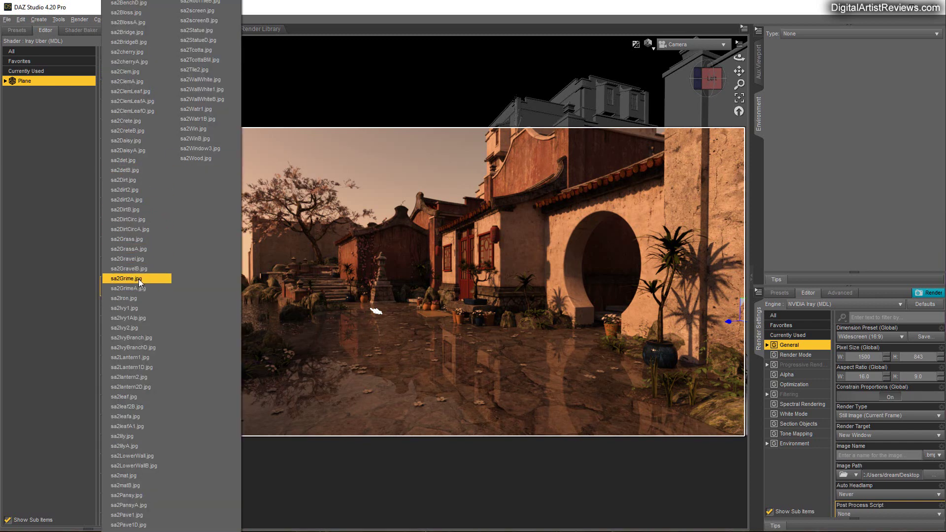
left_click(127, 251)
left_click(115, 293)
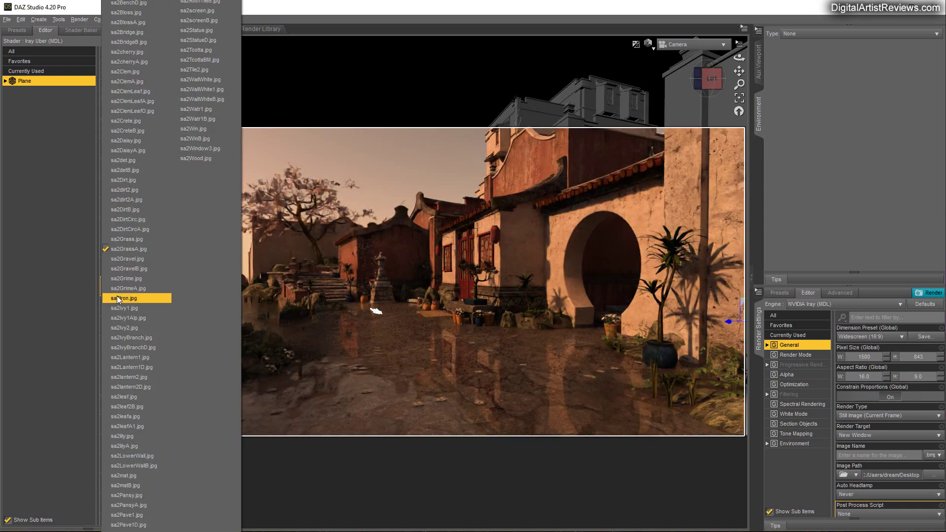
left_click(124, 259)
mouse_move(105, 288)
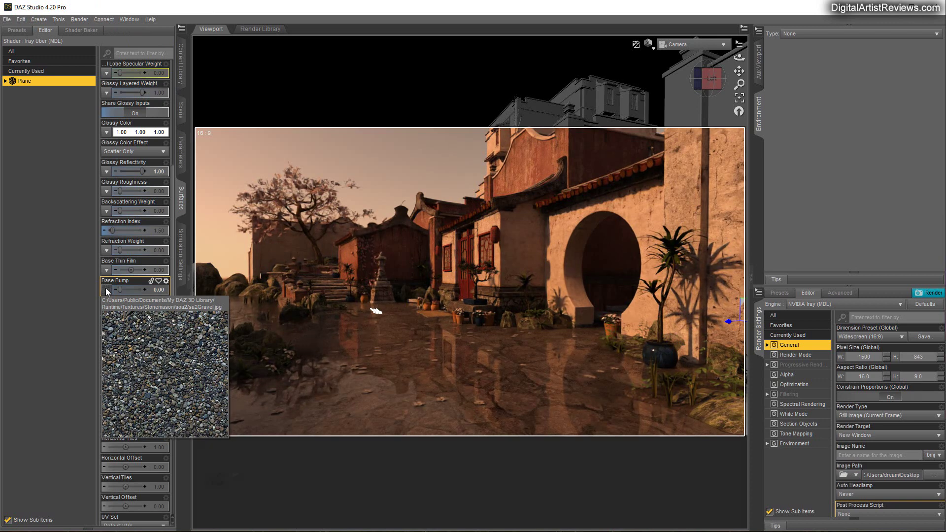
Set the Base Bump strength to 1.00 and dolly the camera closer to the water.
left_click(156, 290)
type("1")
key("Return")
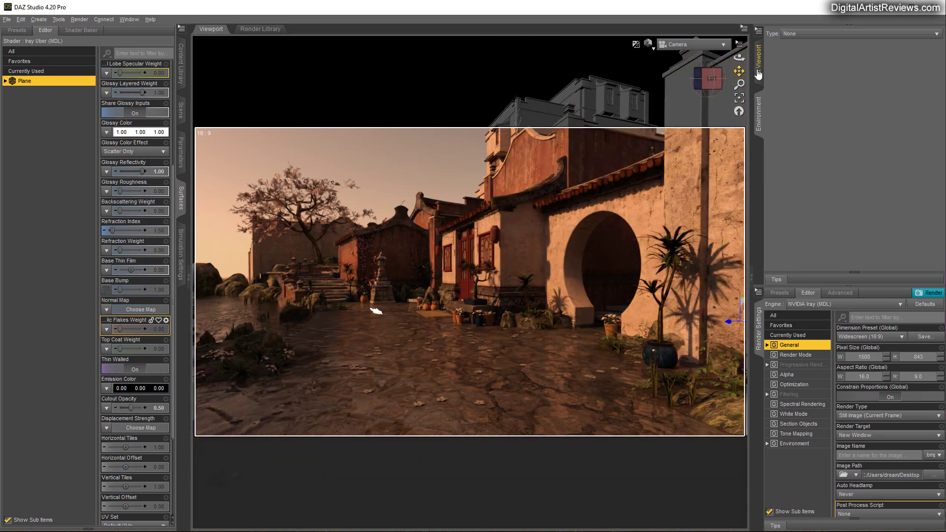
left_click_drag(742, 83, 739, 57)
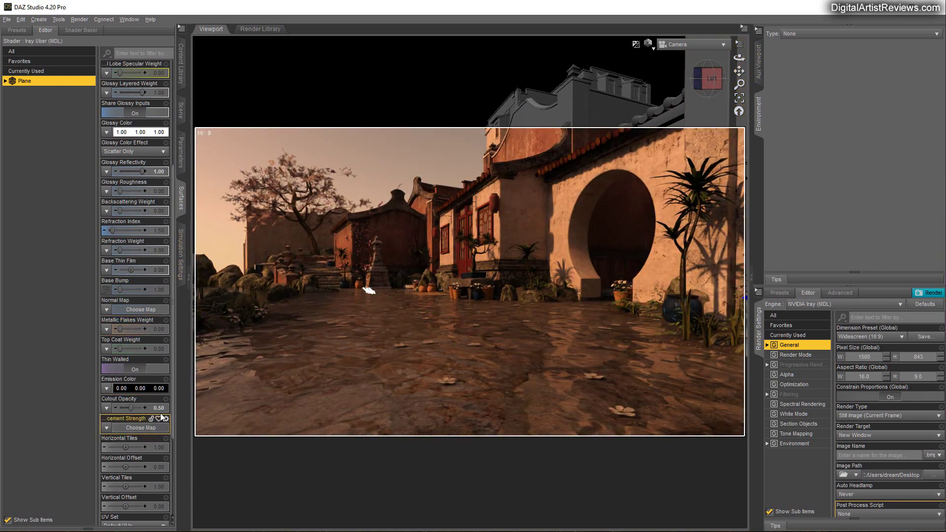
Try bump strengths of 5 and 0.5, then settle on 0.20 for gentle ripples.
left_click(158, 290)
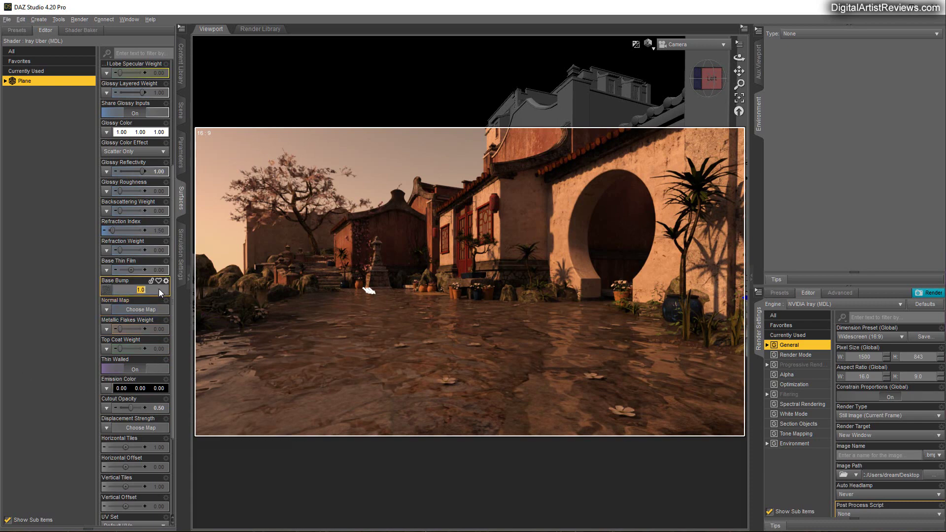
type("5")
key("Return")
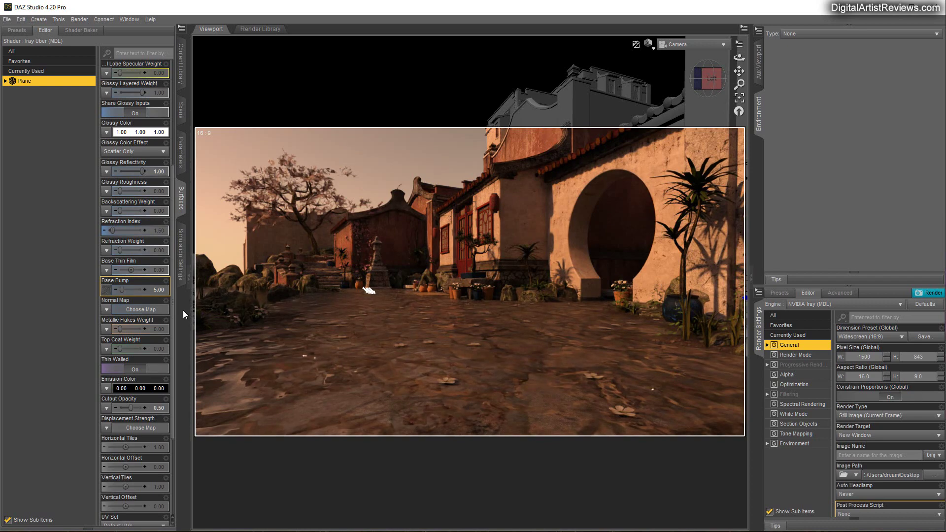
left_click(160, 290)
type("0.5")
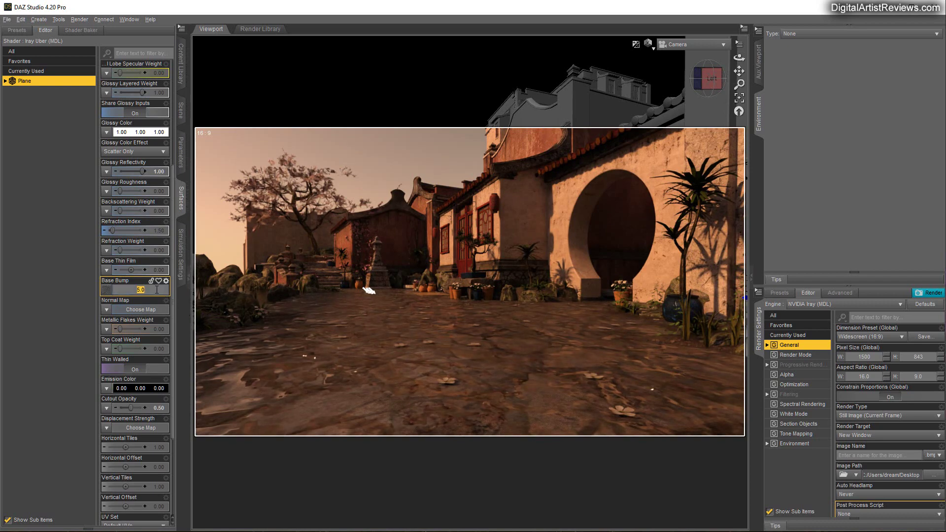
key("Return")
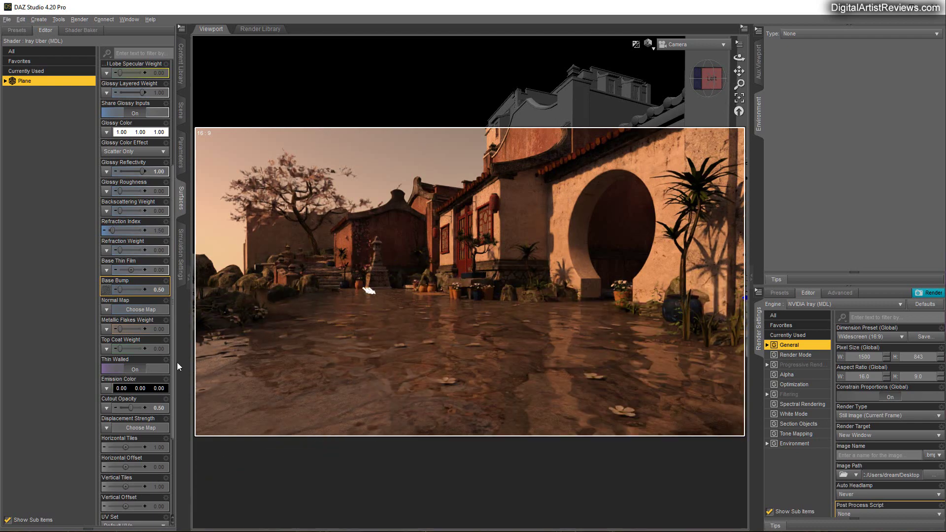
left_click(161, 289)
type("0.2")
key("Return")
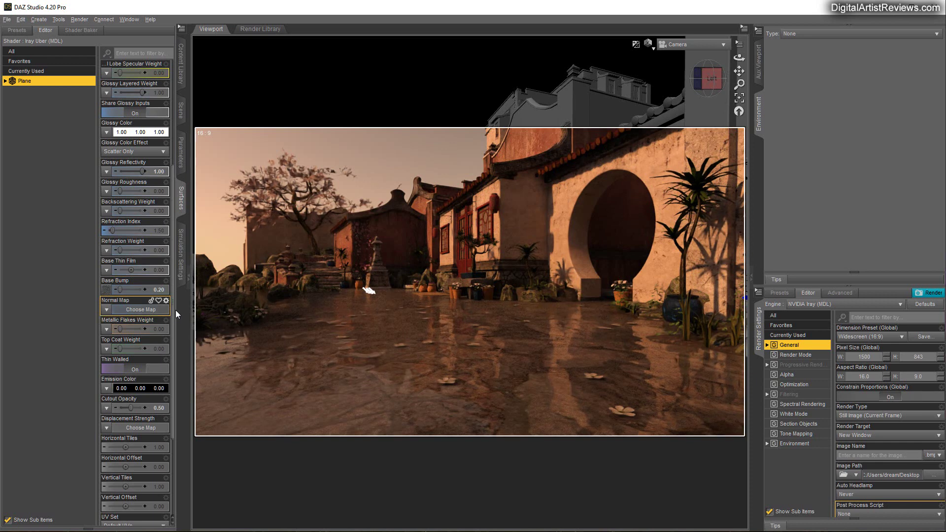
Set the bump texture's Horizontal Tiles and Vertical Tiles both to 2.
scroll(126, 389, "down", 5)
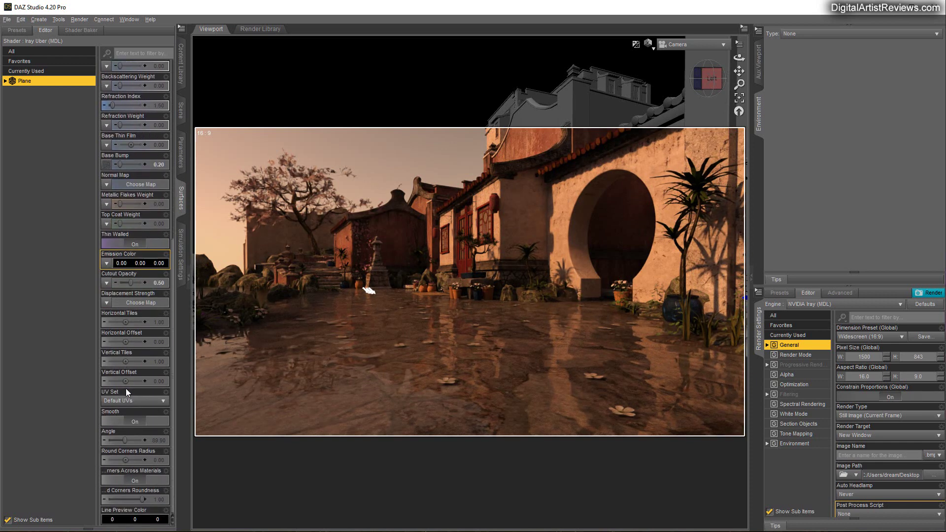
double_click(159, 322)
type("2")
key("Return")
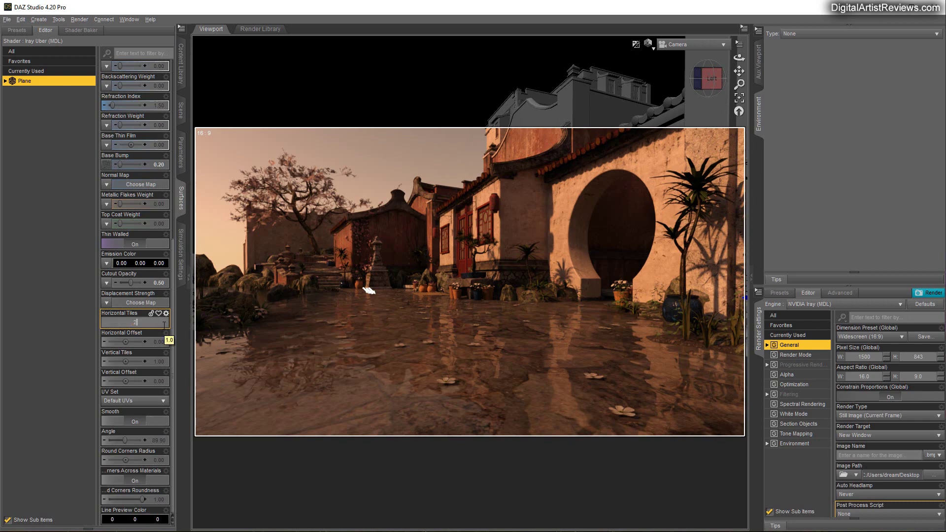
mouse_move(109, 166)
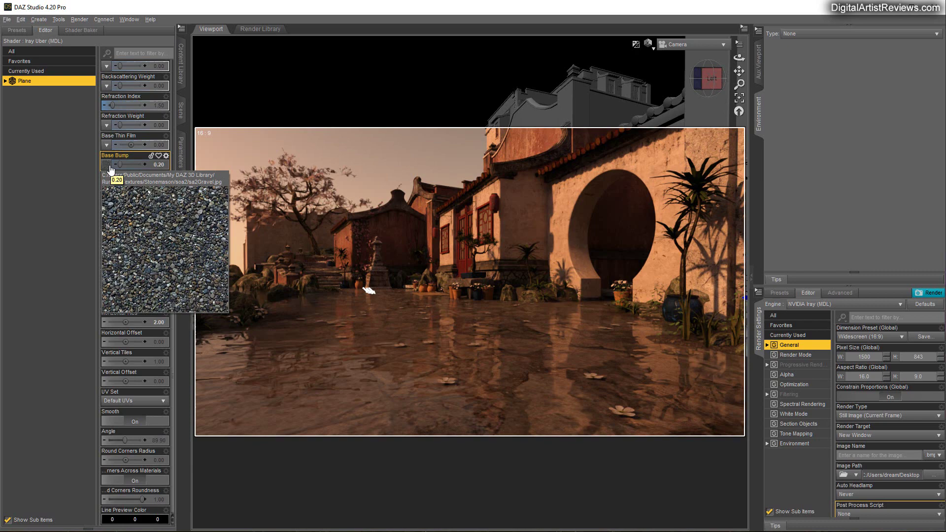
double_click(159, 364)
type("2")
key("Return")
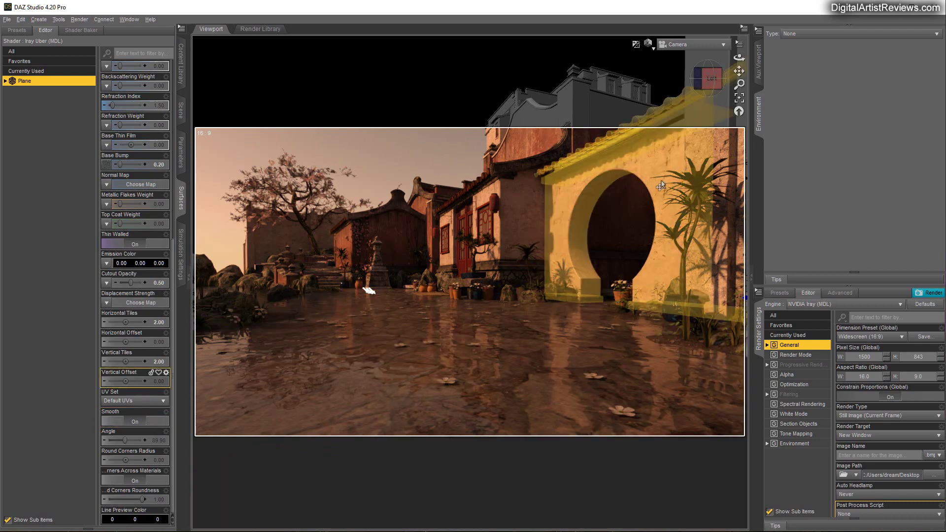
Dolly the camera to a new vantage showing the courtyard lane and rippled water.
left_click_drag(739, 84, 735, 58)
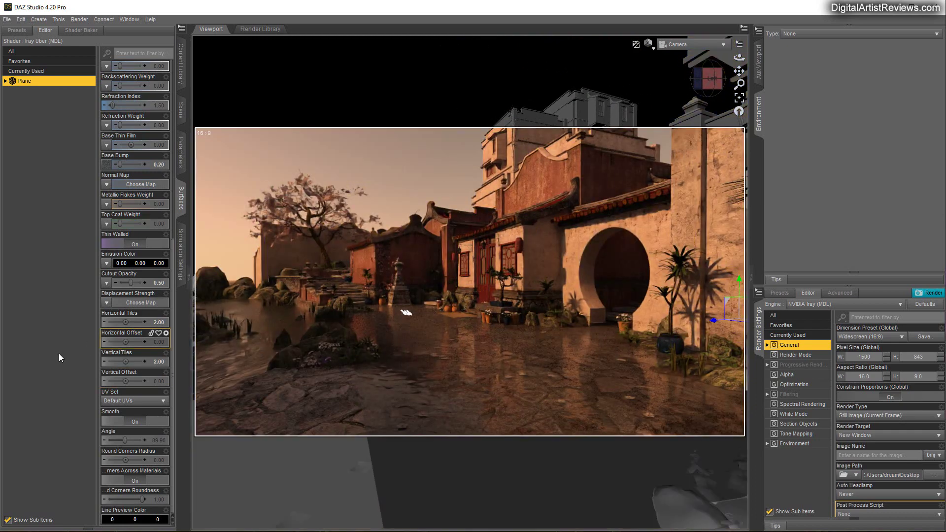